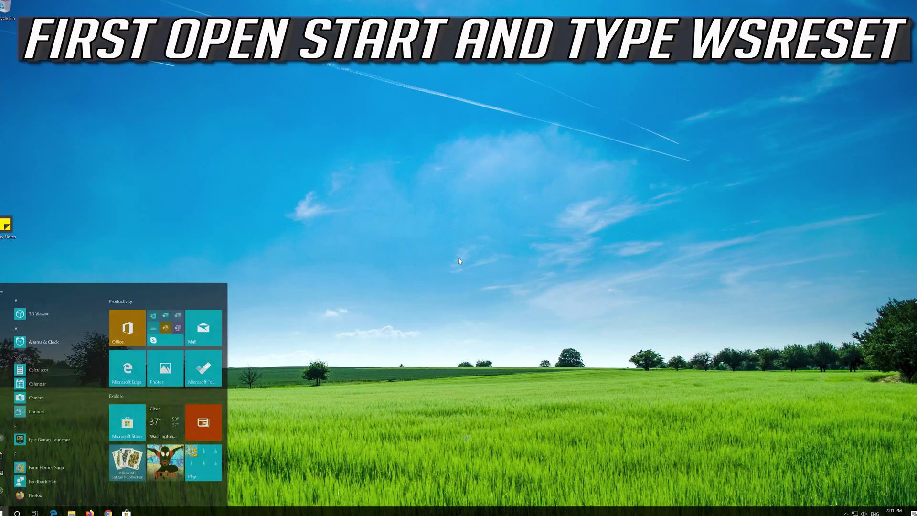
Step: Run the wsreset command from Start search to reset the Microsoft Store cache
type("wsreset")
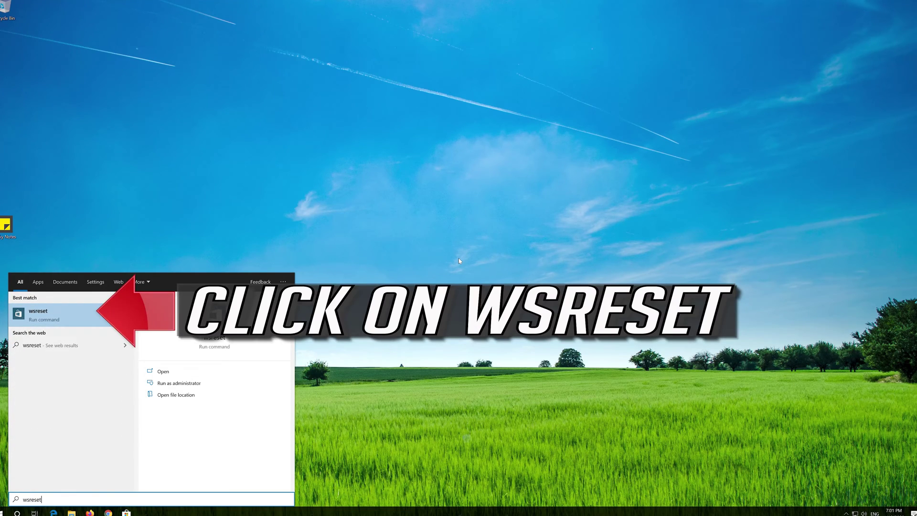
left_click(67, 324)
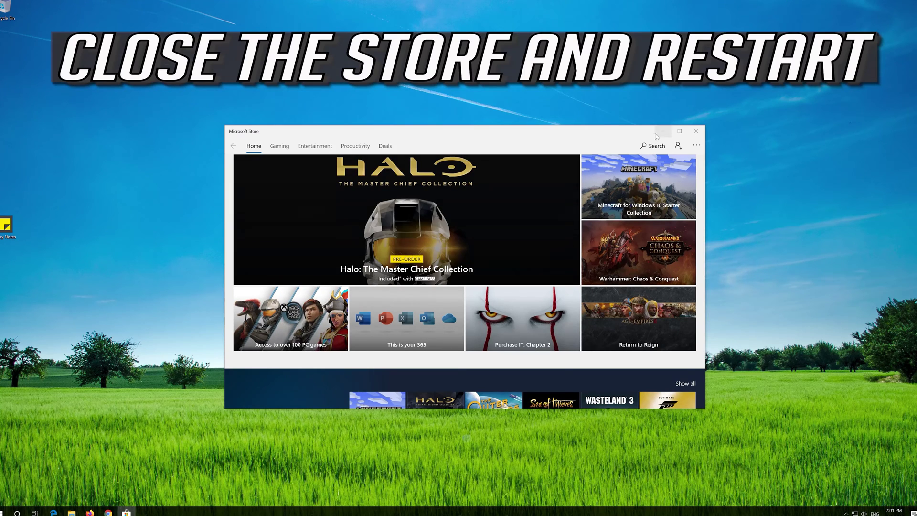
Step: Close Microsoft Store and restart the computer from the Start Power menu
left_click(695, 136)
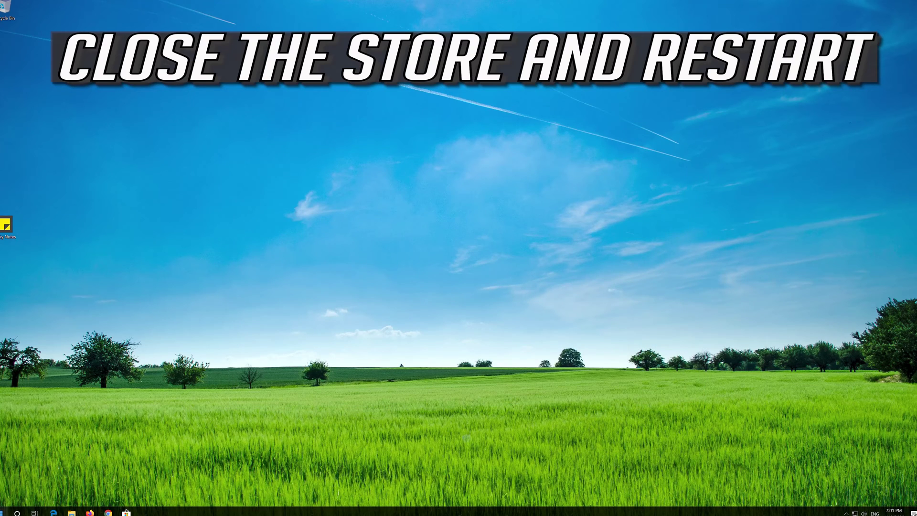
left_click(5, 512)
left_click(3, 497)
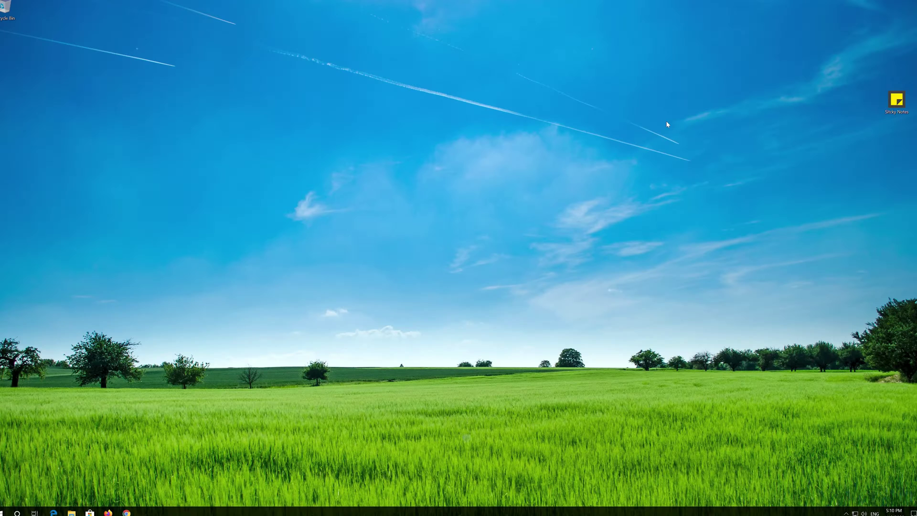
Step: Open Settings from Start and go to Apps to list installed apps
key("super")
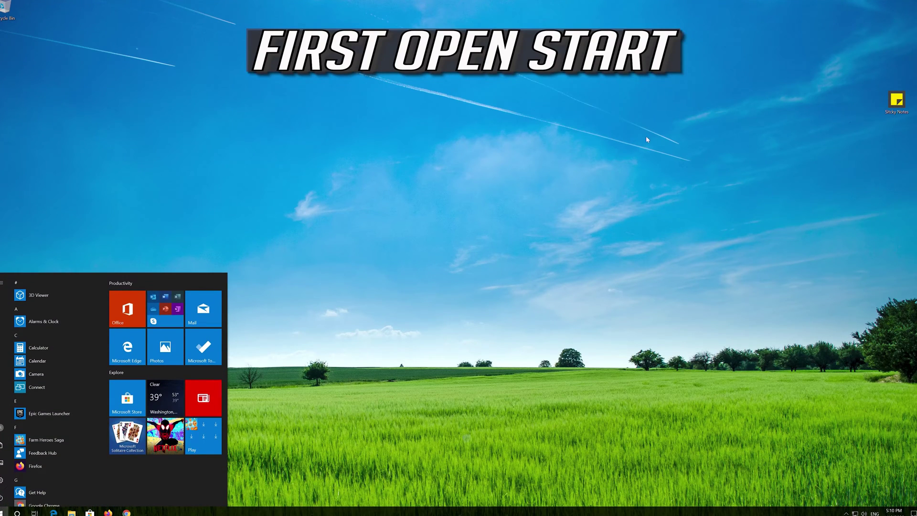
mouse_move(1, 481)
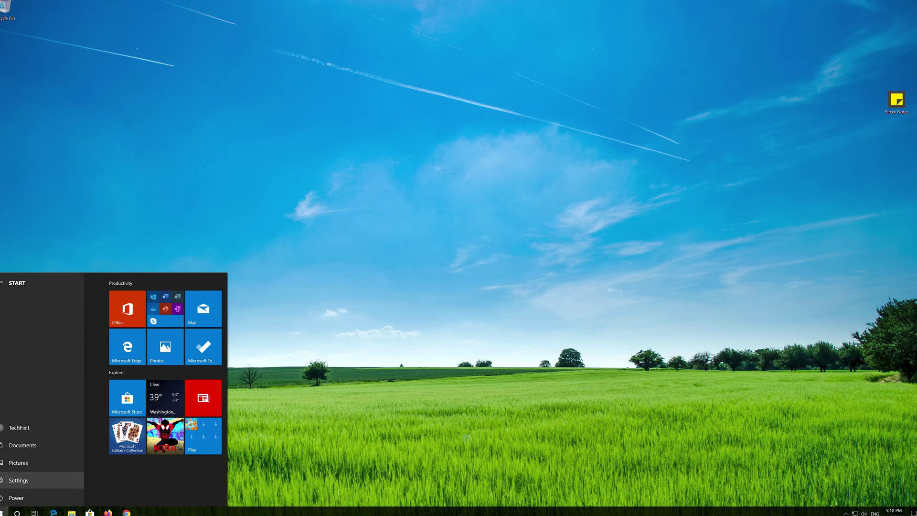
left_click(2, 480)
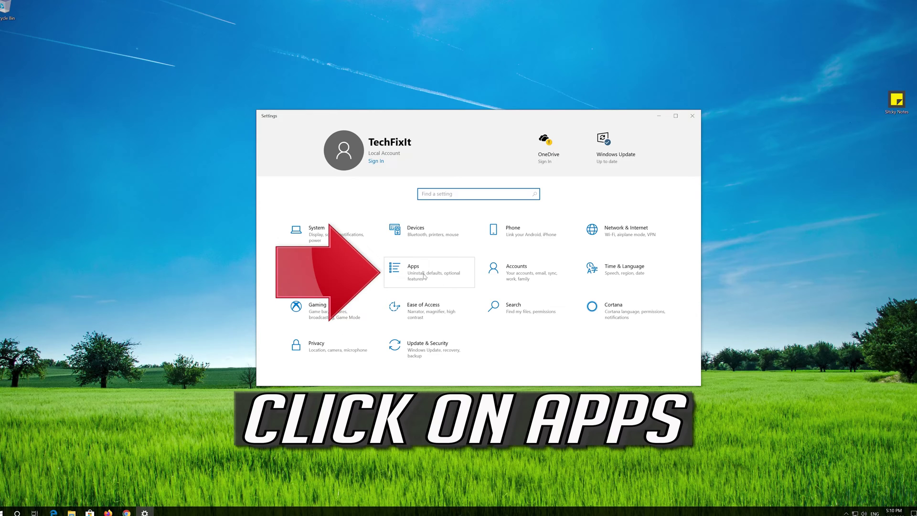
left_click(445, 273)
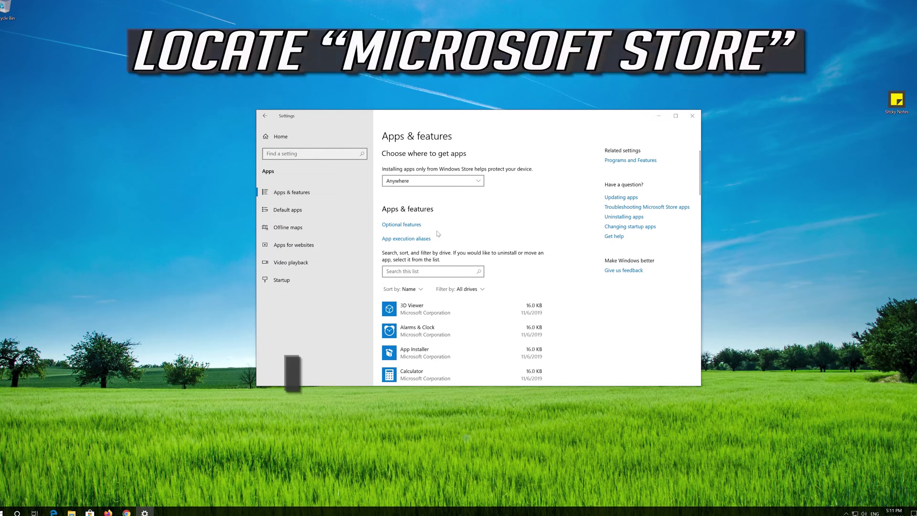
Step: Scroll the installed apps list down to Microsoft Store and expand its entry
scroll(443, 237, "down", 5)
scroll(443, 237, "down", 5)
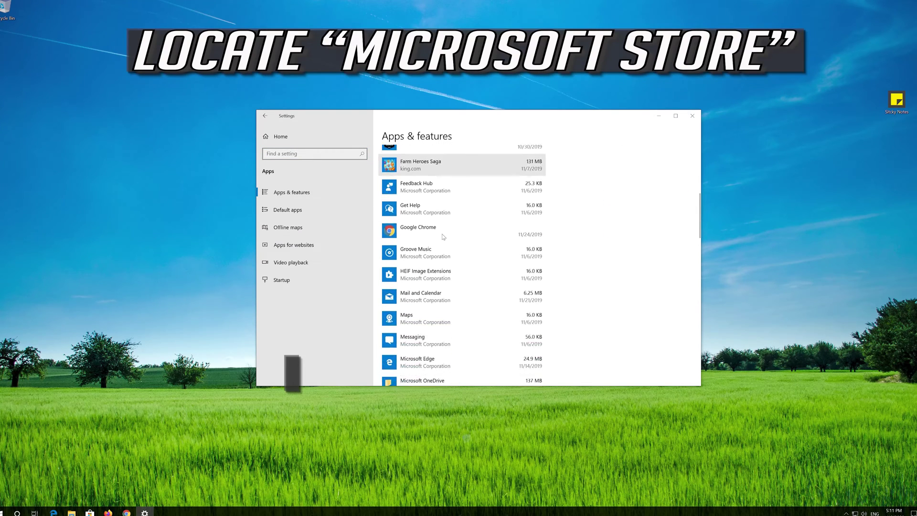
scroll(443, 237, "down", 2)
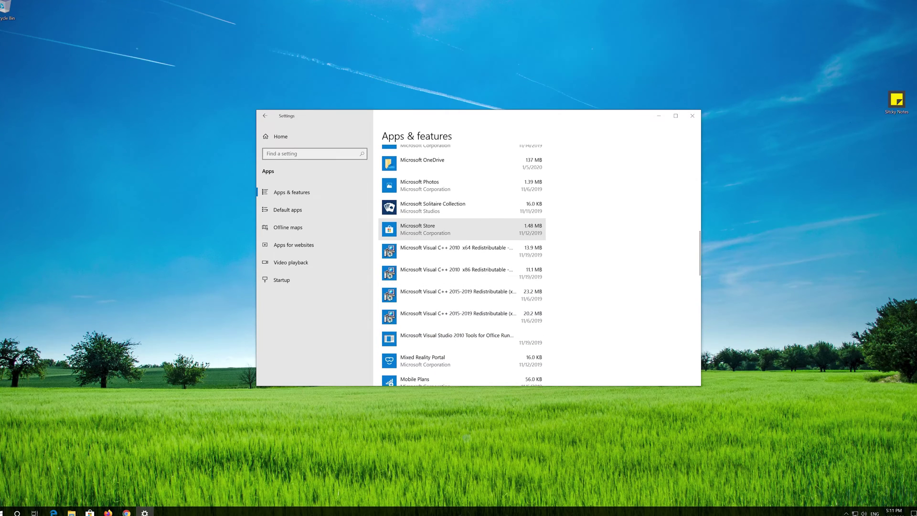
left_click(444, 235)
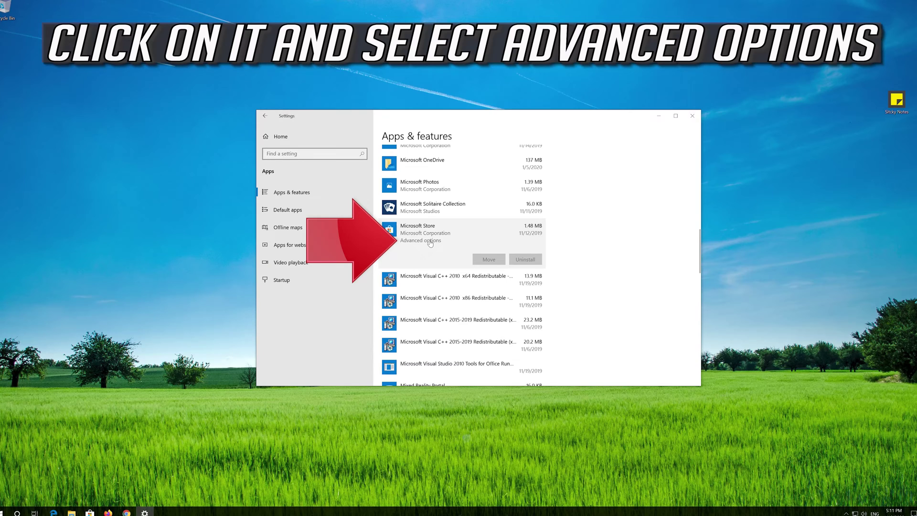
Step: Reset Microsoft Store from its Advanced options, confirming deletion of its app data
left_click(429, 241)
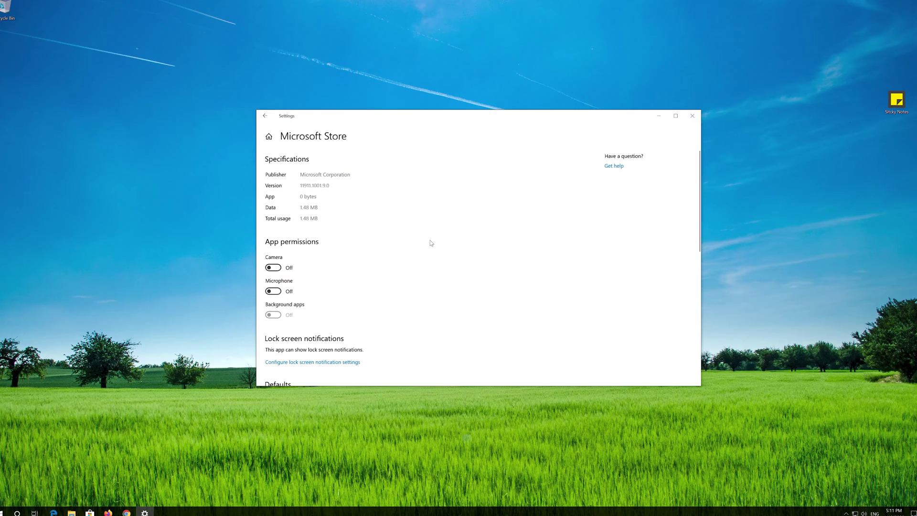
scroll(377, 256, "down", 5)
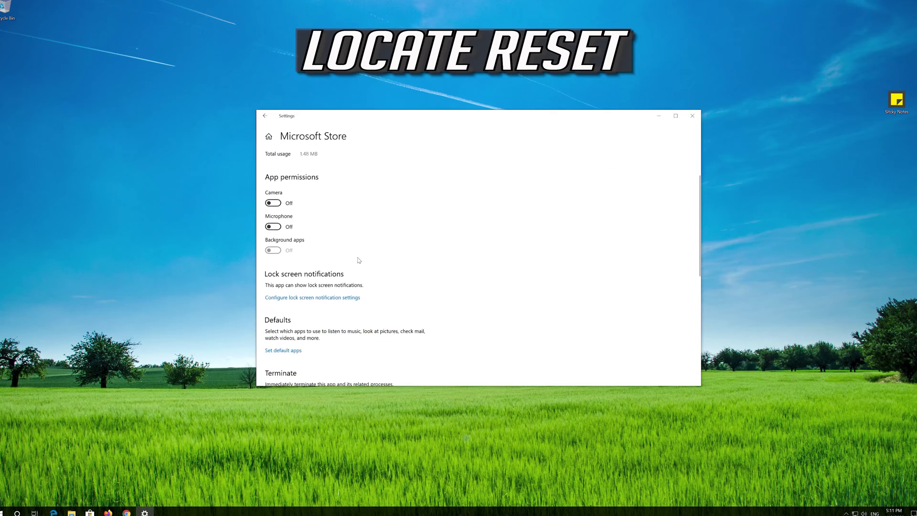
scroll(360, 260, "down", 5)
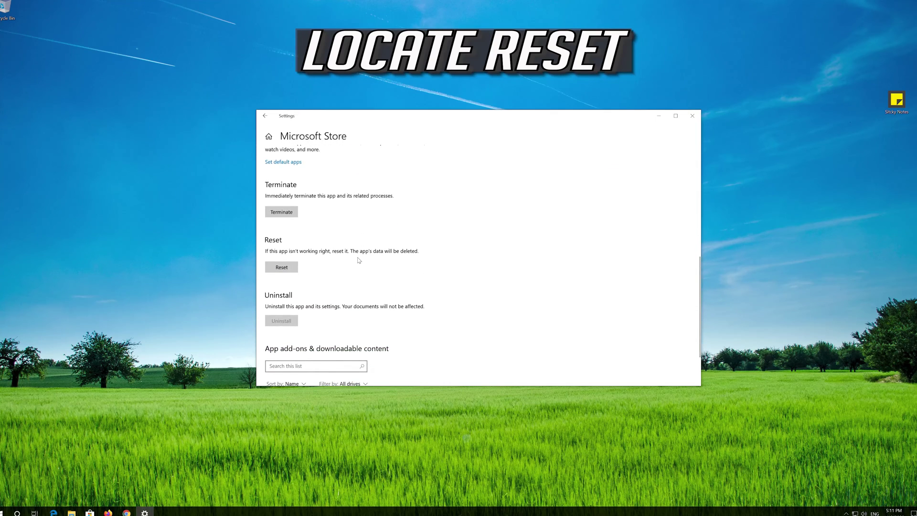
left_click(282, 267)
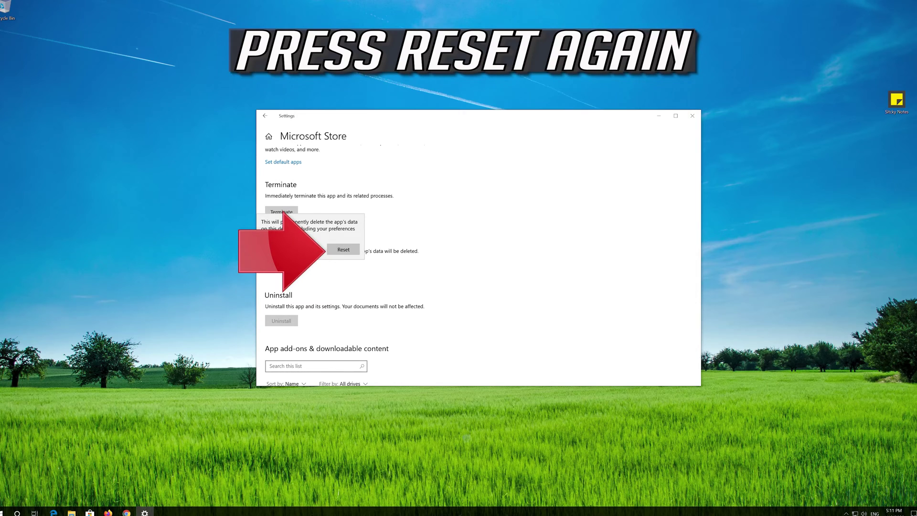
left_click(342, 250)
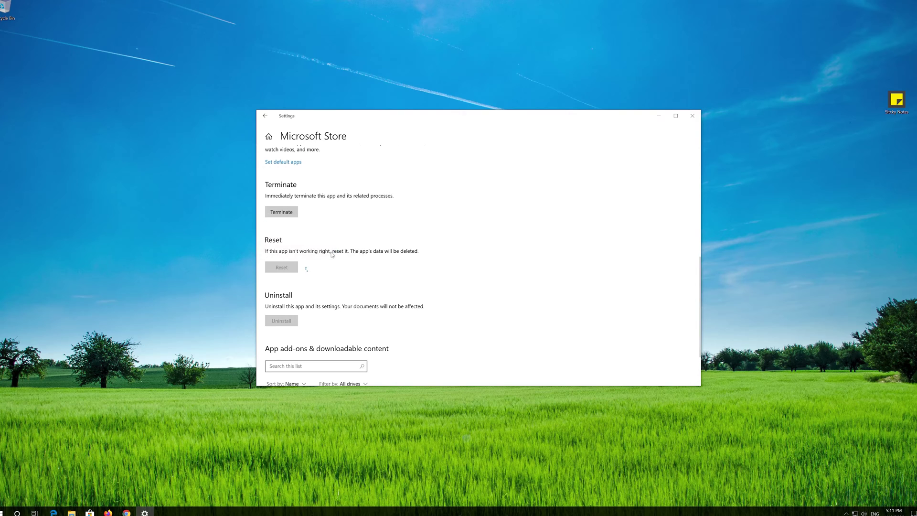
Step: Close Settings, relaunch Microsoft Store from Start, and move its window toward the centre
left_click(692, 115)
left_click(6, 511)
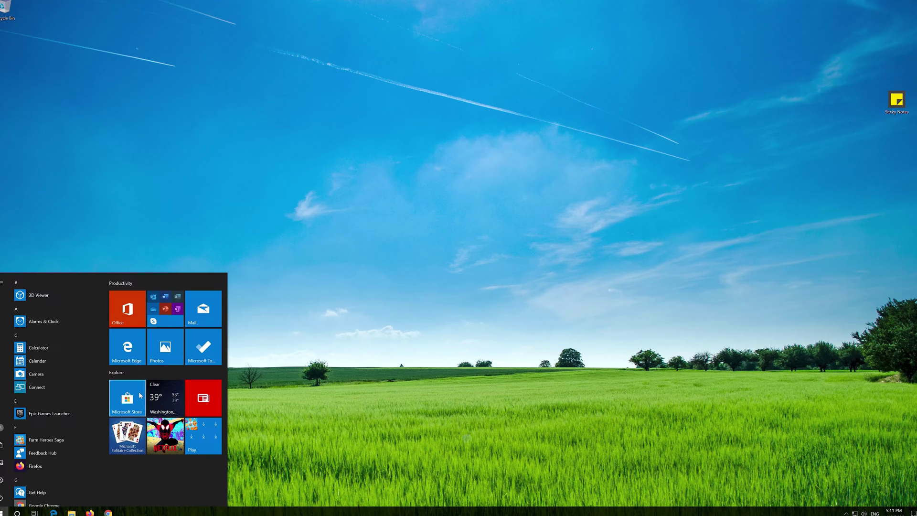
left_click(140, 396)
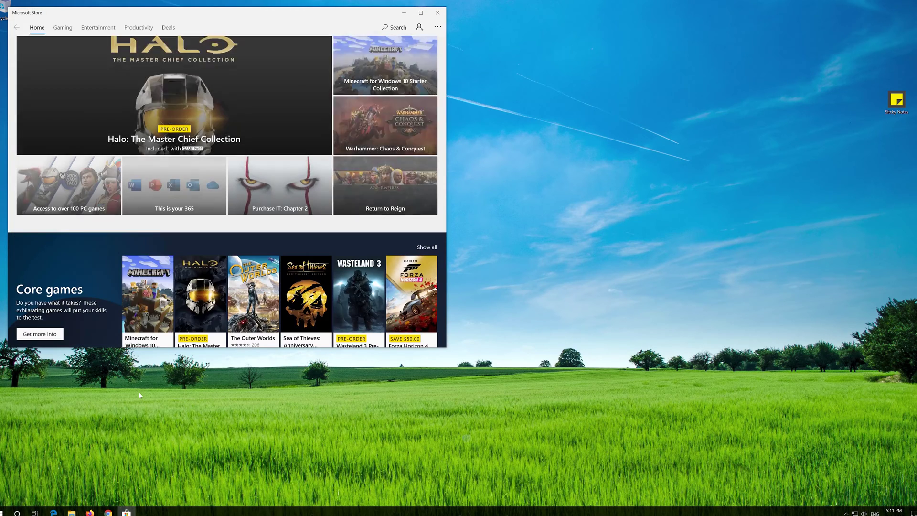
left_click_drag(293, 11, 546, 43)
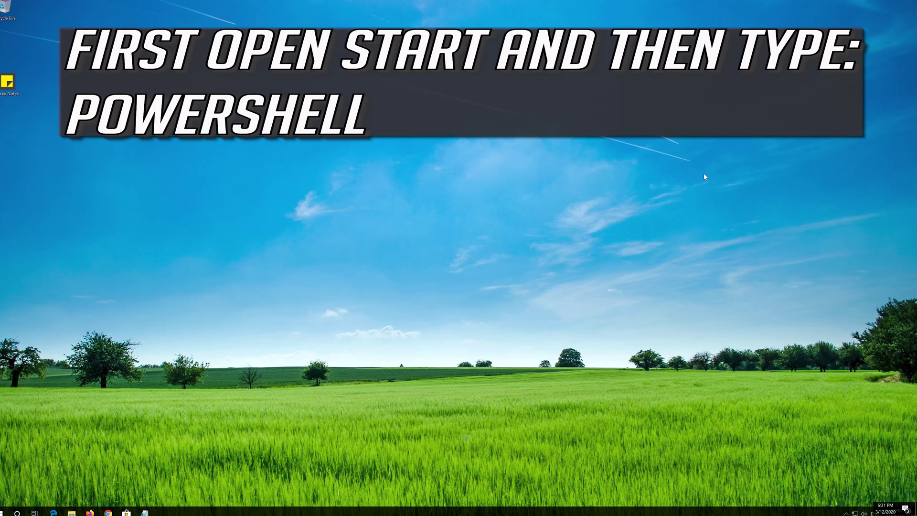
Step: Launch Windows PowerShell as administrator from Start search, approving the UAC prompt
key("super")
type("pow")
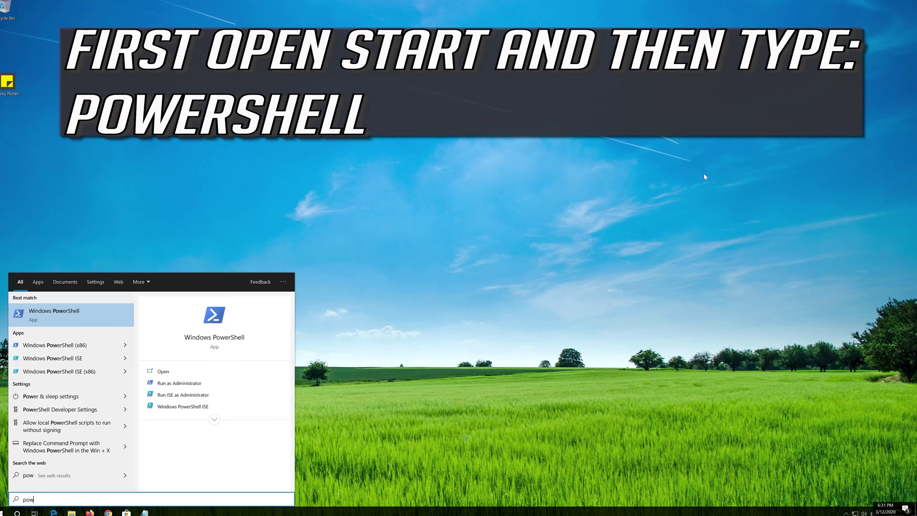
type("ershell")
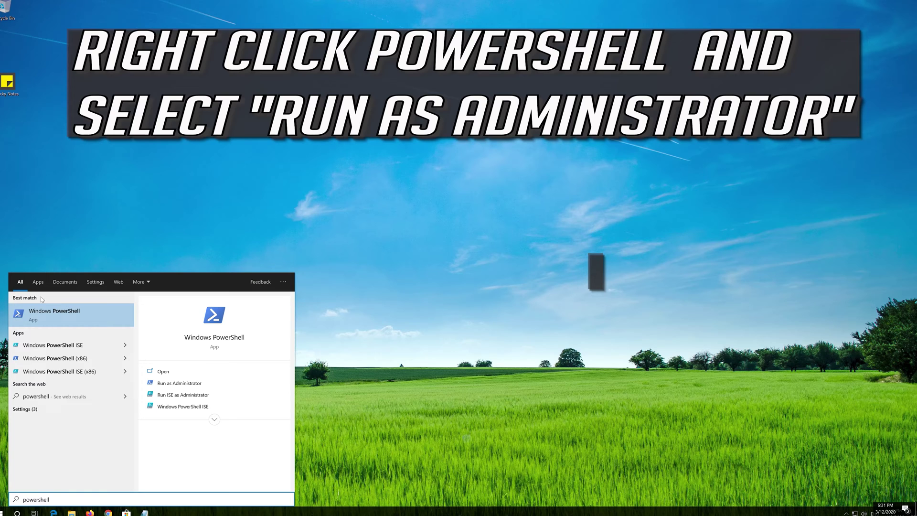
right_click(65, 320)
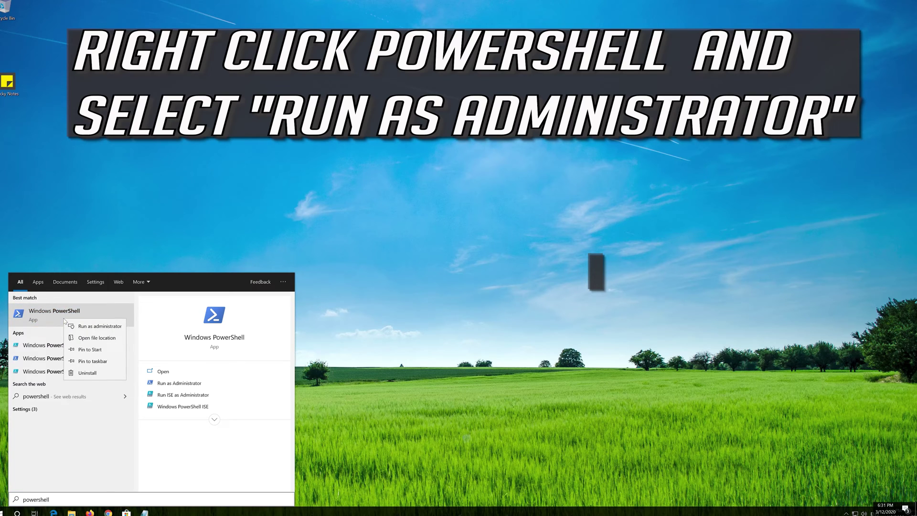
left_click(100, 326)
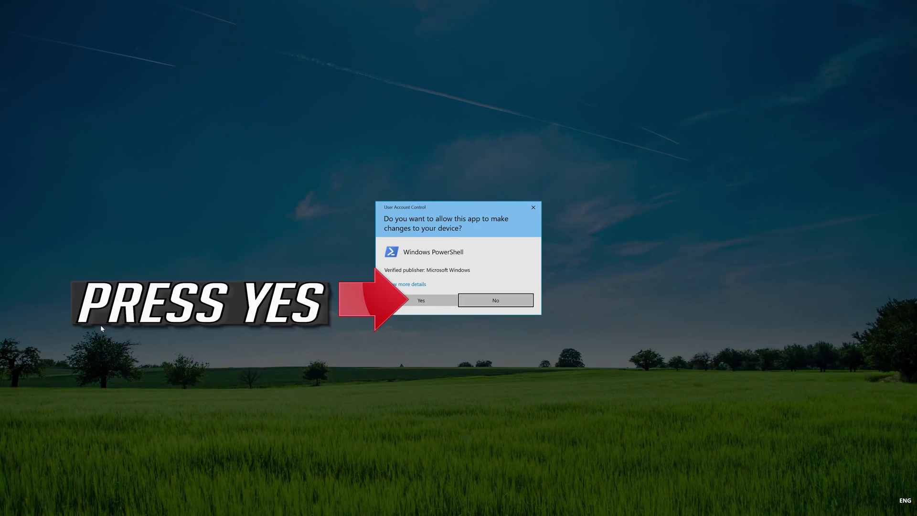
left_click(422, 304)
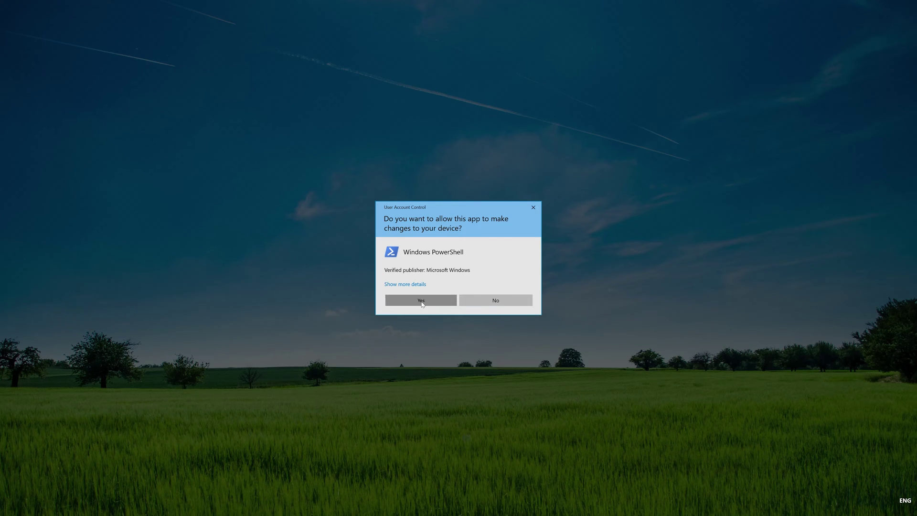
Step: Select the entire Add-AppxPackage script in Notepad and copy it
left_click(144, 512)
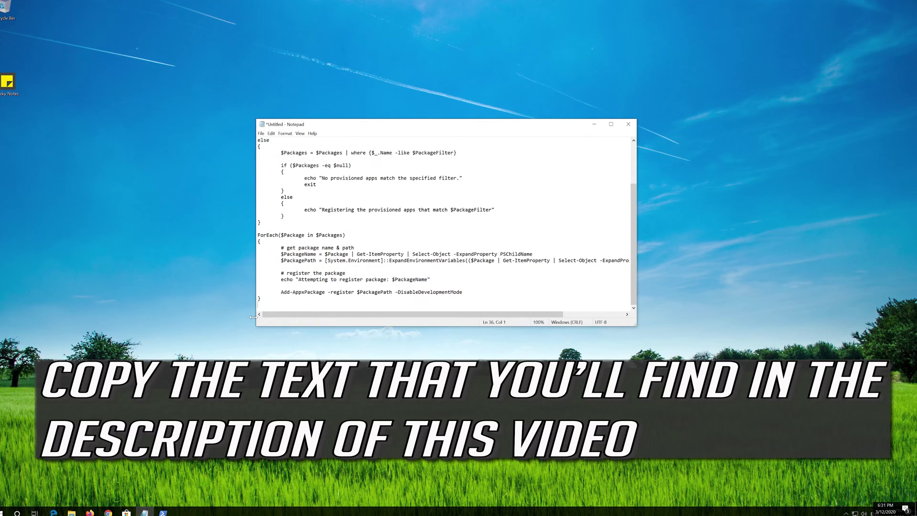
left_click_drag(262, 299, 228, 138)
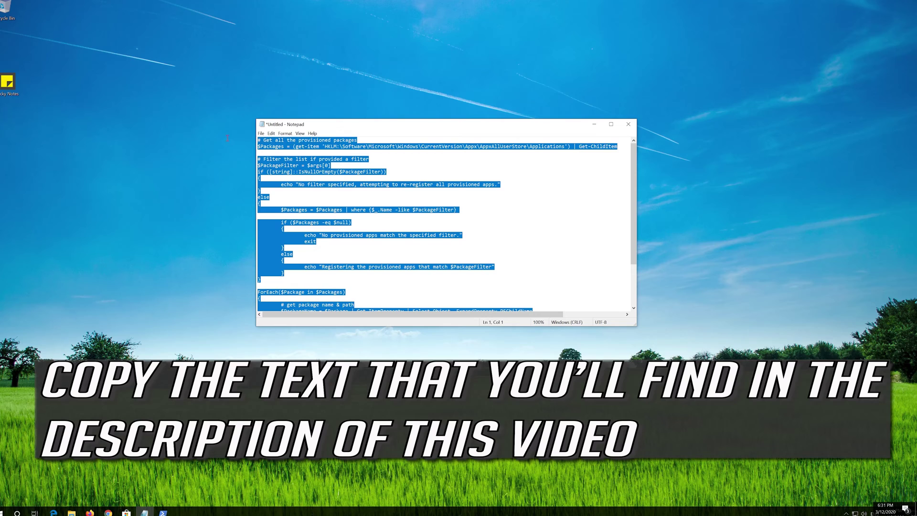
right_click(346, 151)
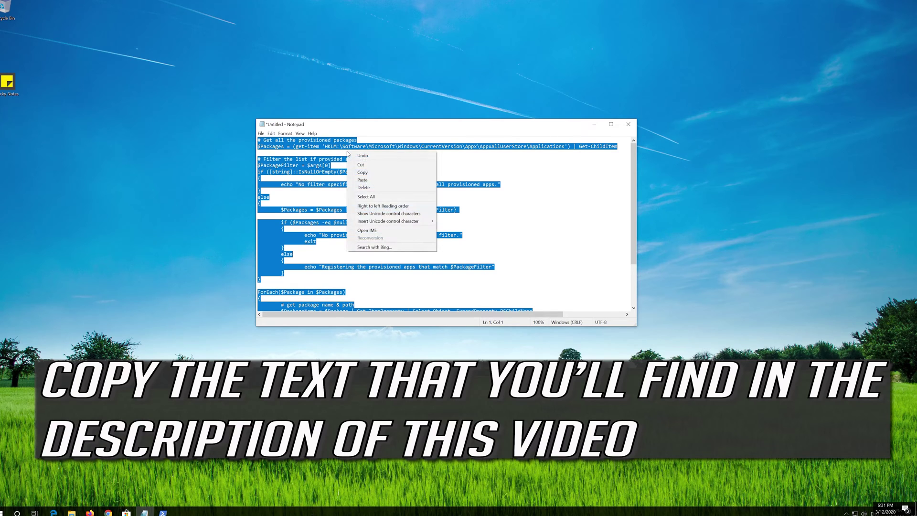
left_click(362, 173)
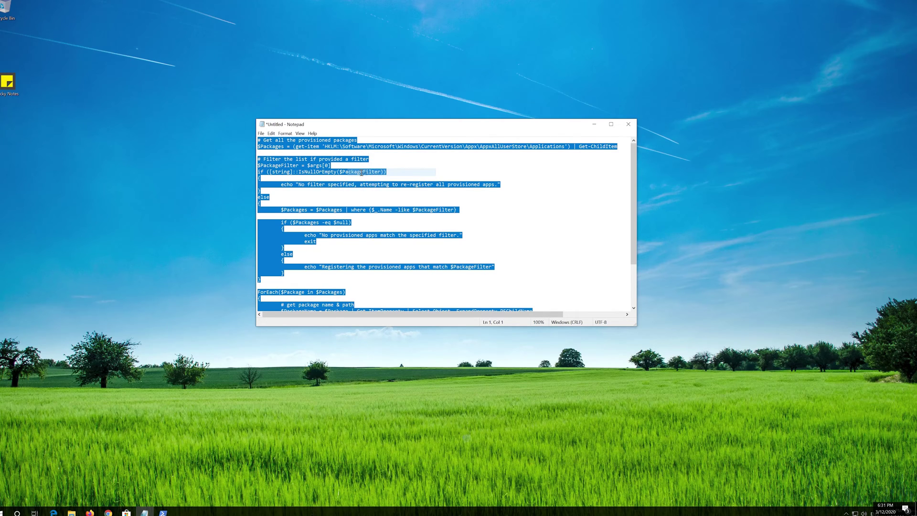
Step: Paste the script into the PowerShell console via Edit > Paste, run it, then exit
left_click(600, 127)
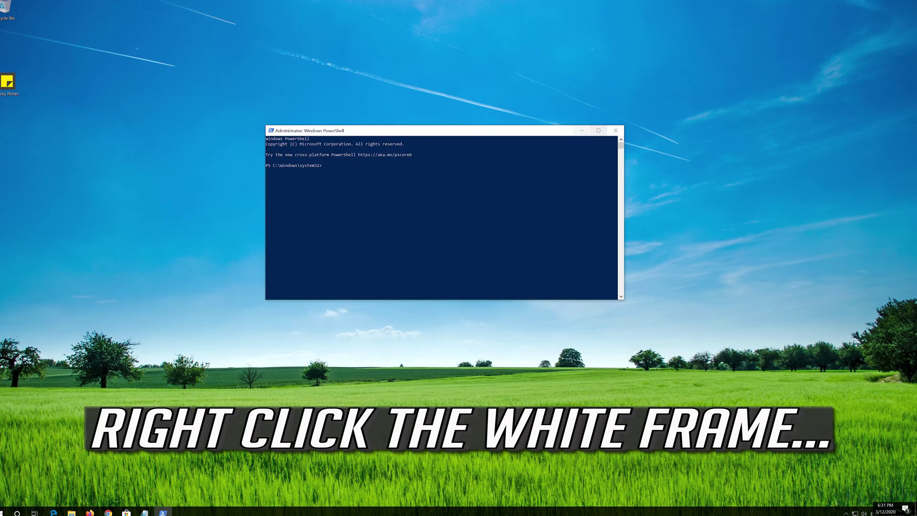
right_click(428, 130)
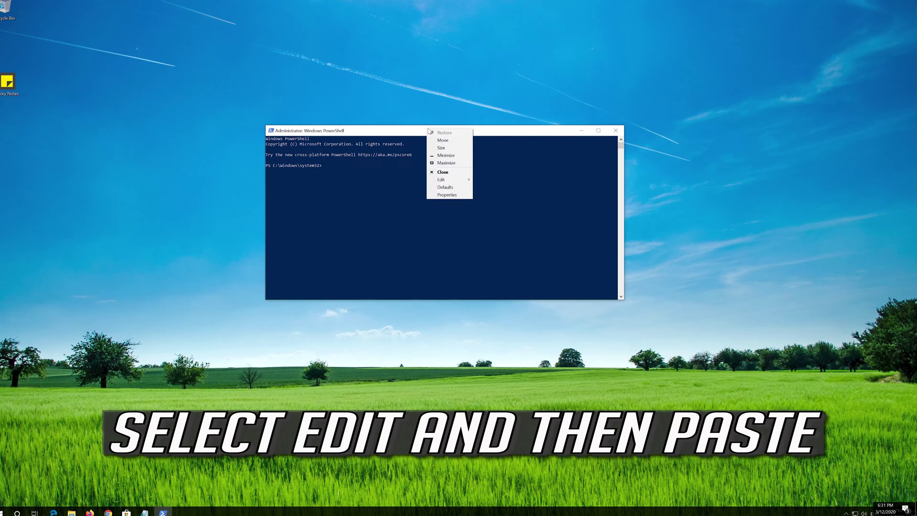
left_click(436, 180)
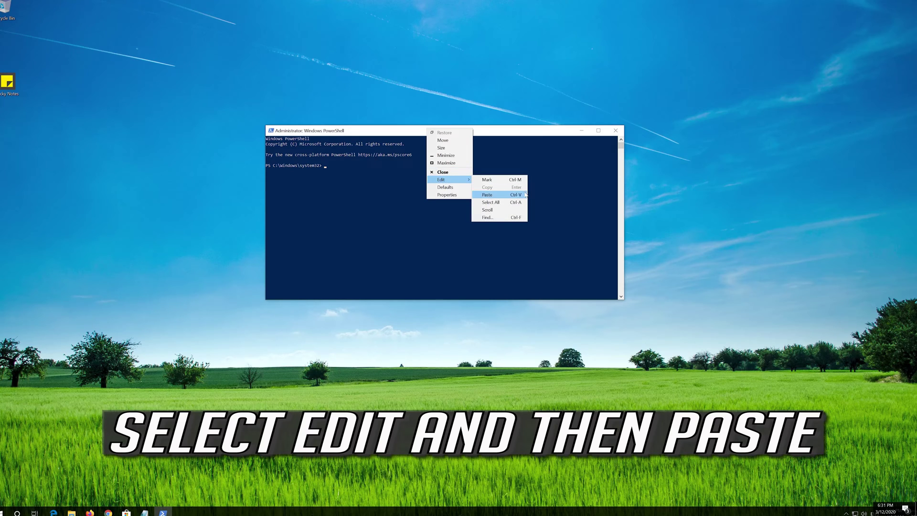
left_click(505, 194)
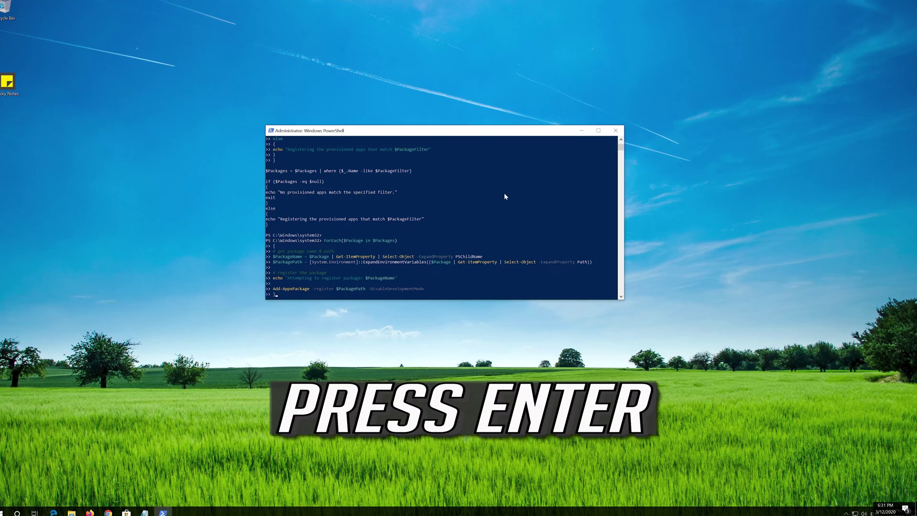
key("Return")
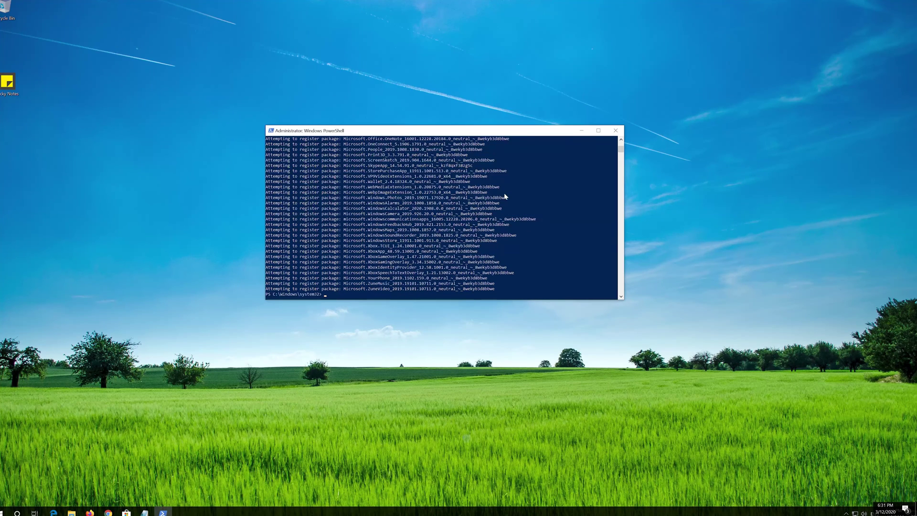
type("exit")
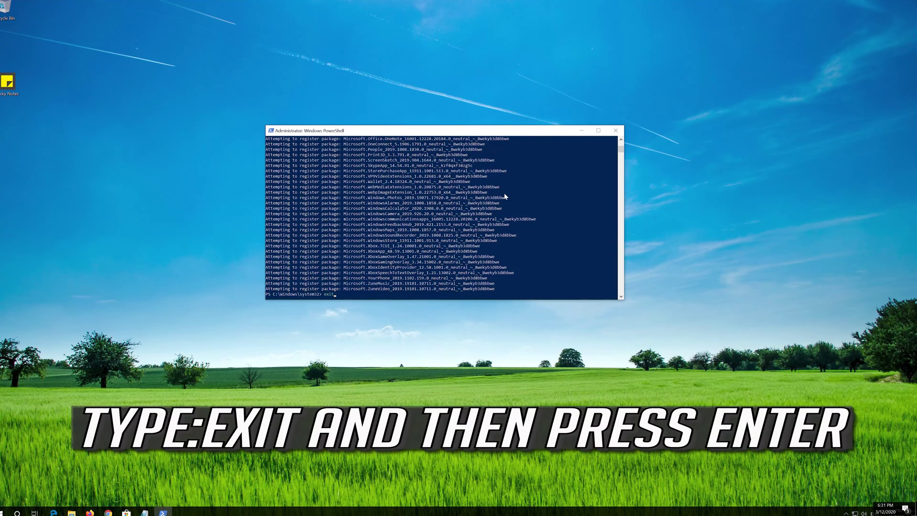
key("Return")
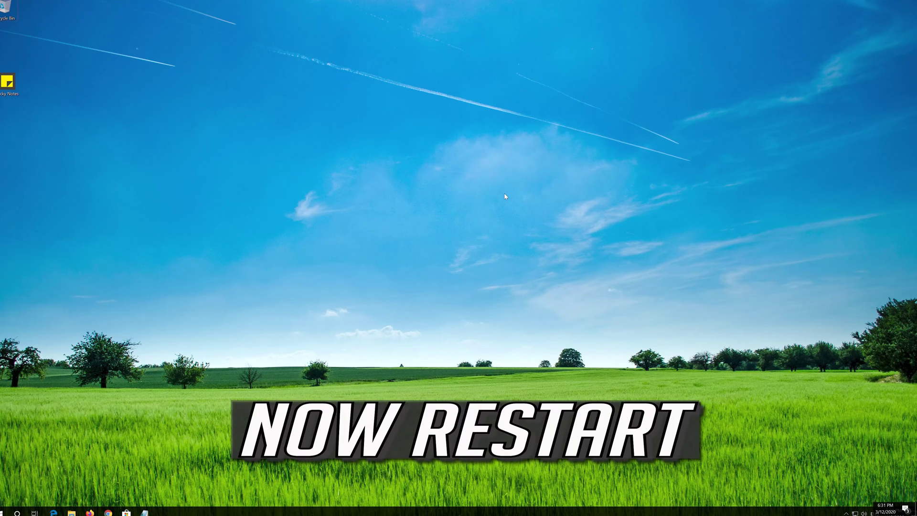
Step: Restart Windows from the Start menu's Power options
left_click(4, 512)
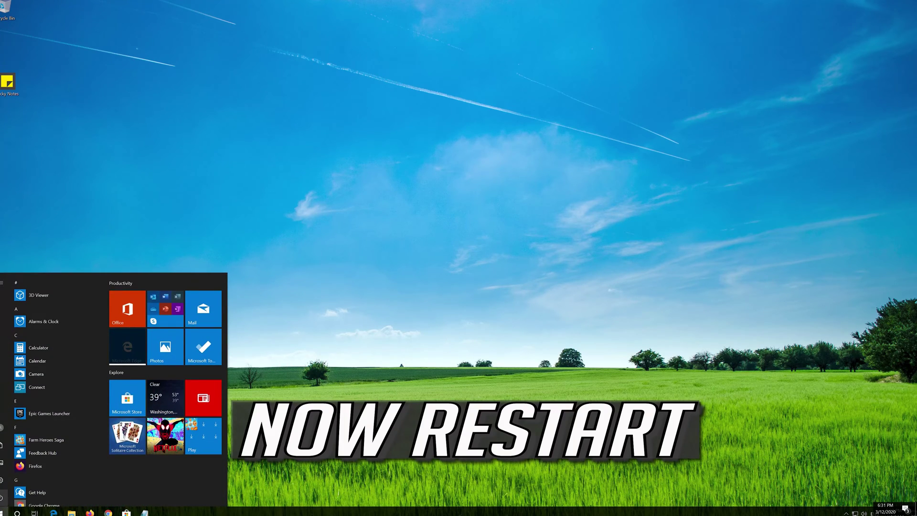
mouse_move(2, 498)
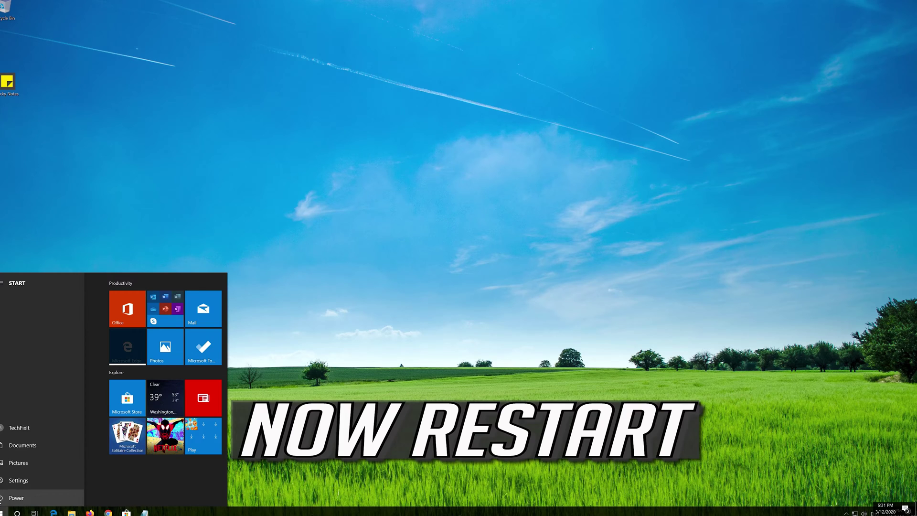
left_click(3, 498)
left_click(7, 484)
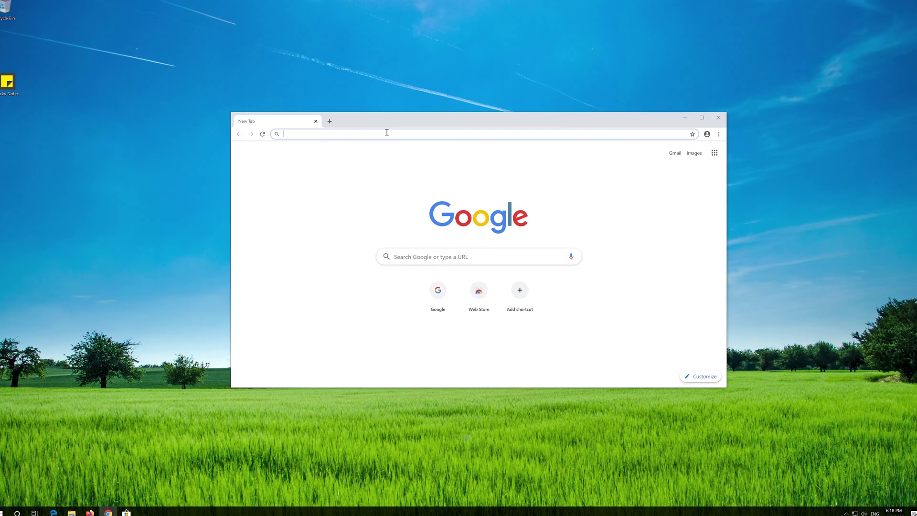
Step: Load Microsoft's Download Windows 10 page, download the Media Creation Tool, then close Chrome
key("ctrl+v")
key("Return")
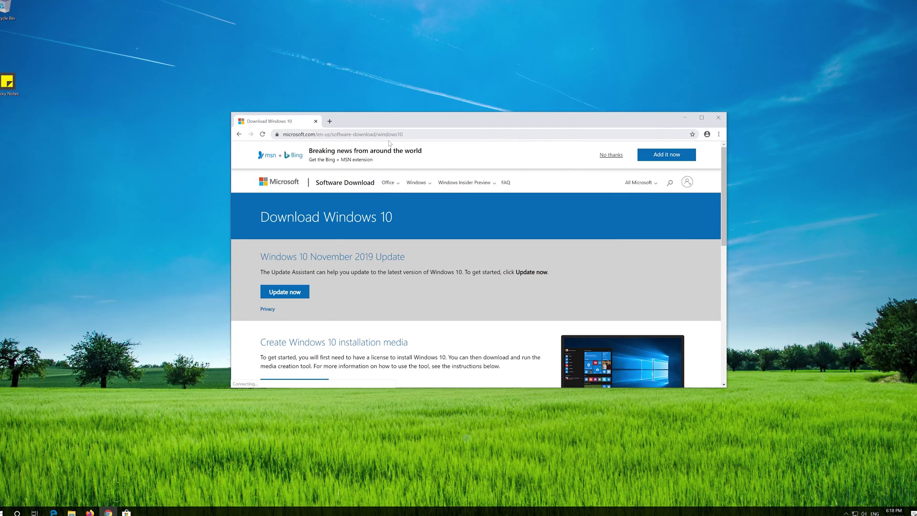
scroll(444, 282, "down", 1)
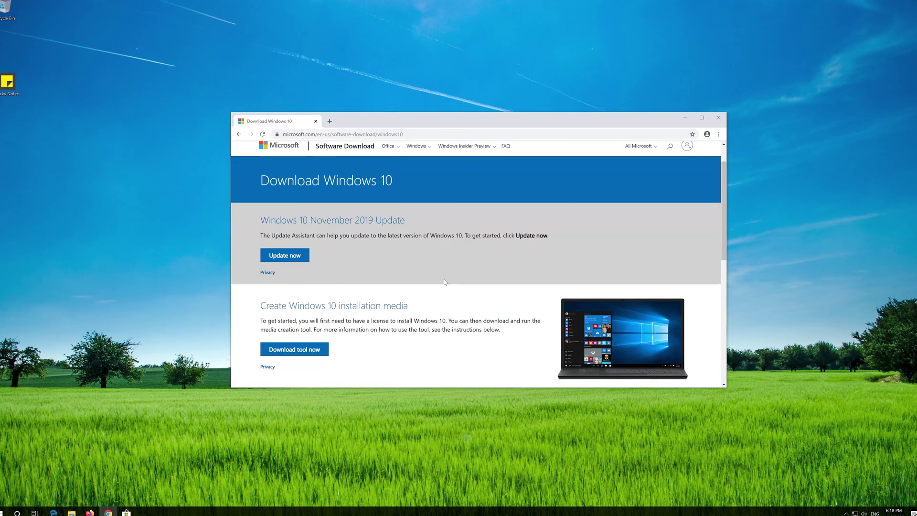
left_click(313, 350)
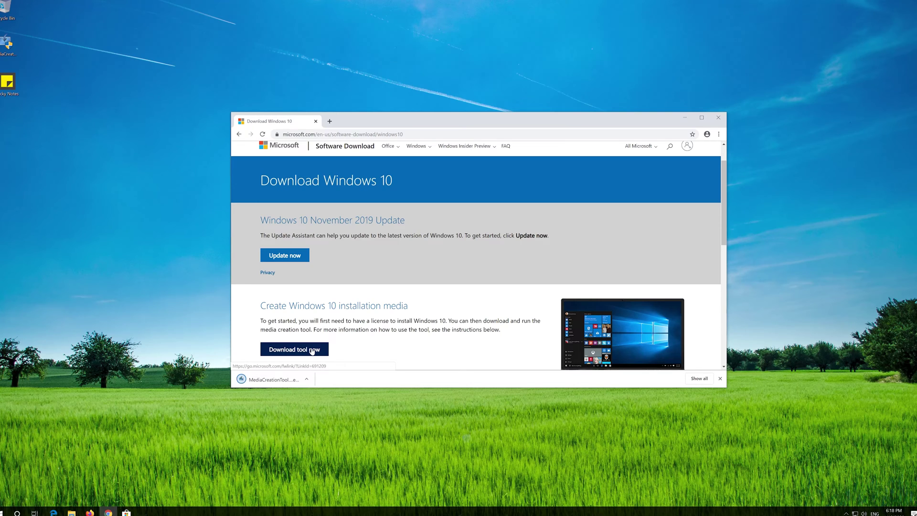
left_click(719, 119)
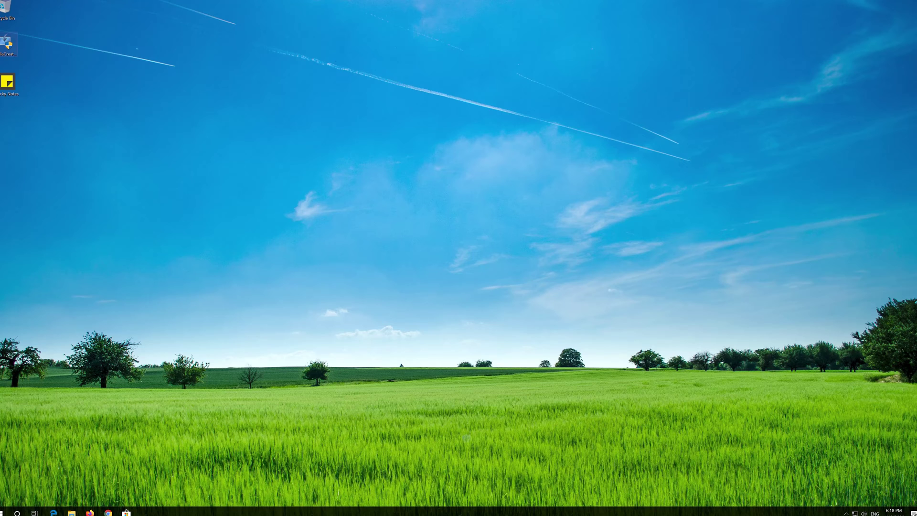
Step: Launch MediaCreationTool from the desktop, allow it admin access, and accept the license terms
double_click(5, 51)
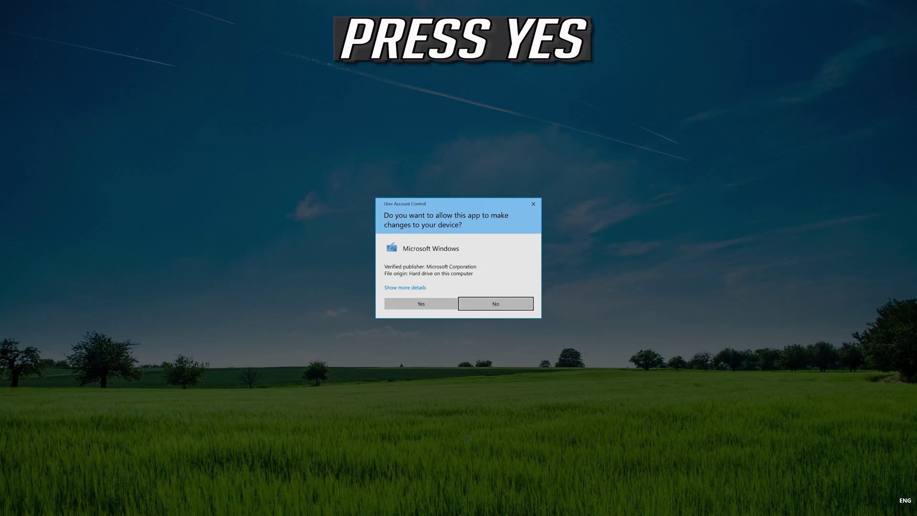
left_click(419, 307)
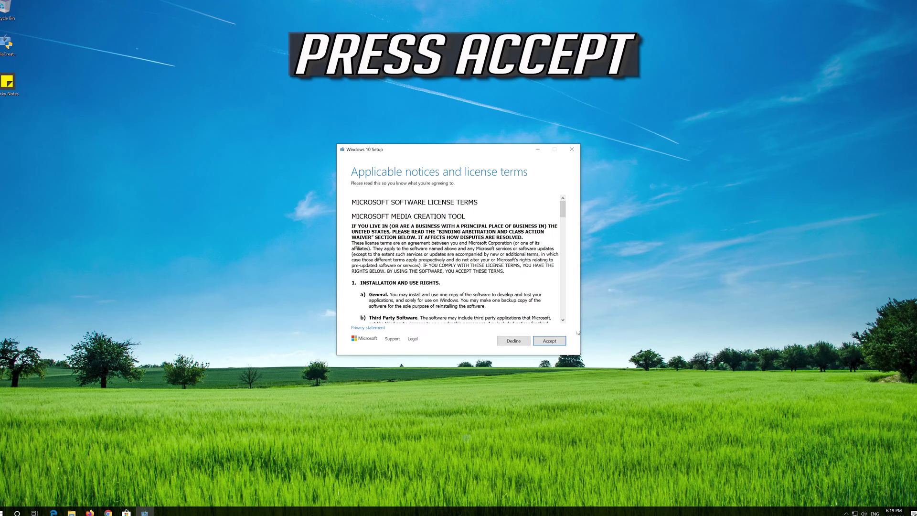
left_click(549, 340)
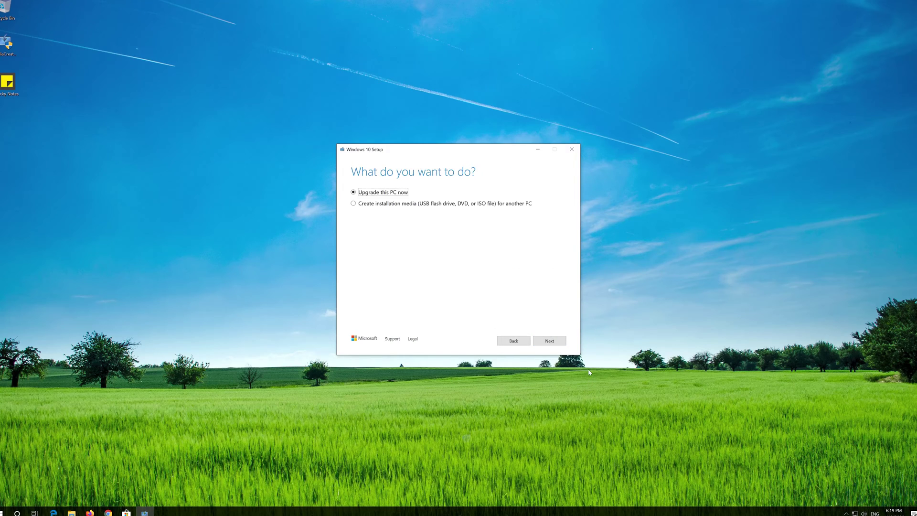
Step: Choose Upgrade this PC now and install Windows 10 Pro, keeping personal files and apps
left_click(550, 341)
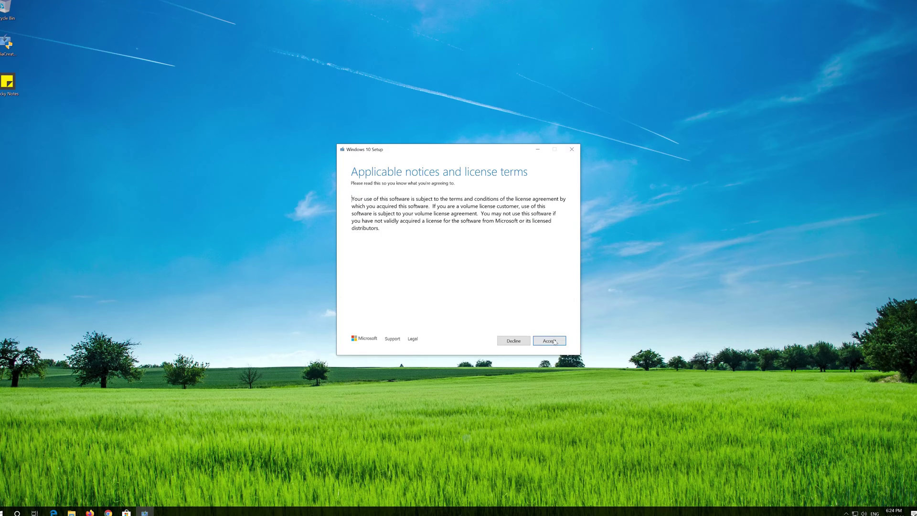
left_click(552, 341)
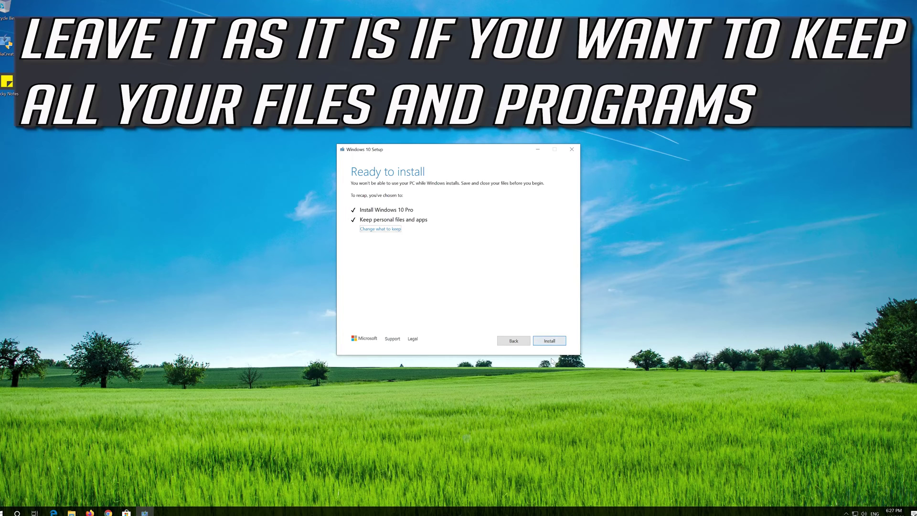
left_click(549, 342)
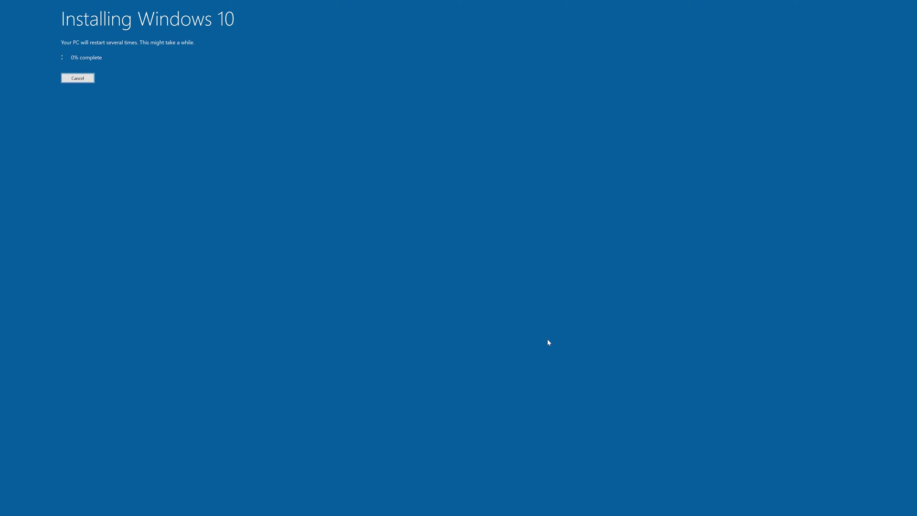